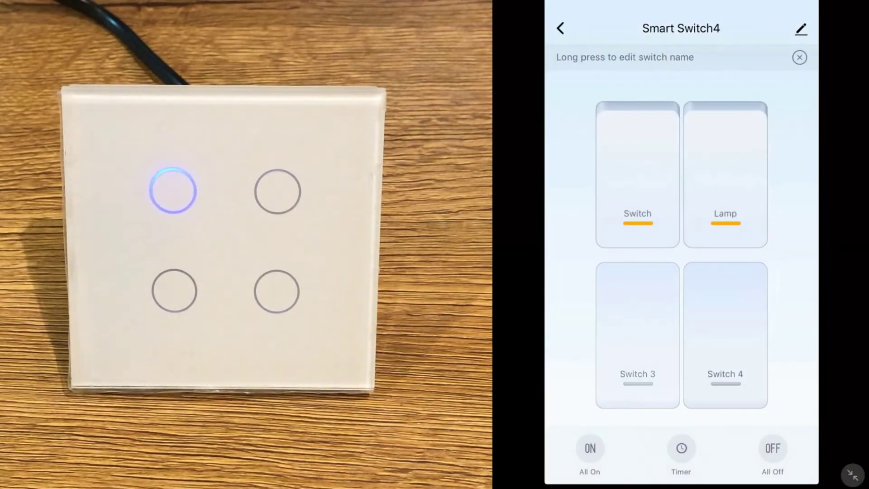
# - Toggle Switch 3 on and off, turn Switch 4 on, and turn off the Switch and Lamp relays
pyautogui.click(637, 335)
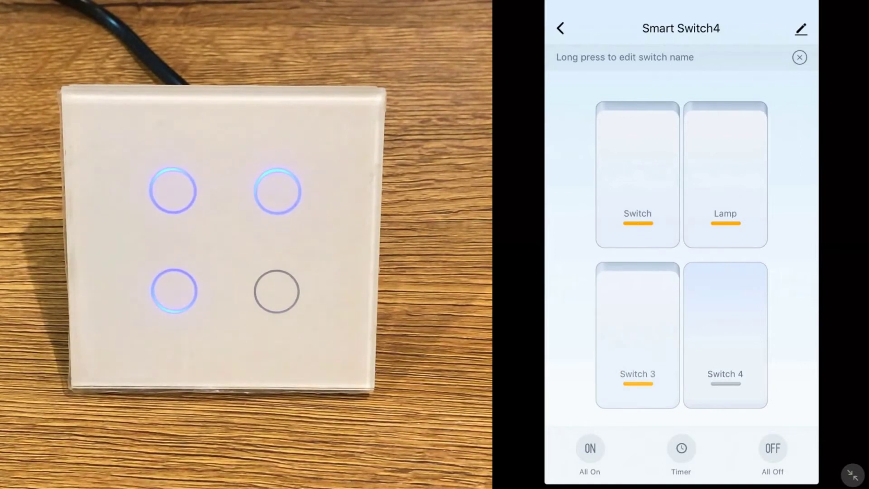
pyautogui.click(637, 335)
pyautogui.click(725, 335)
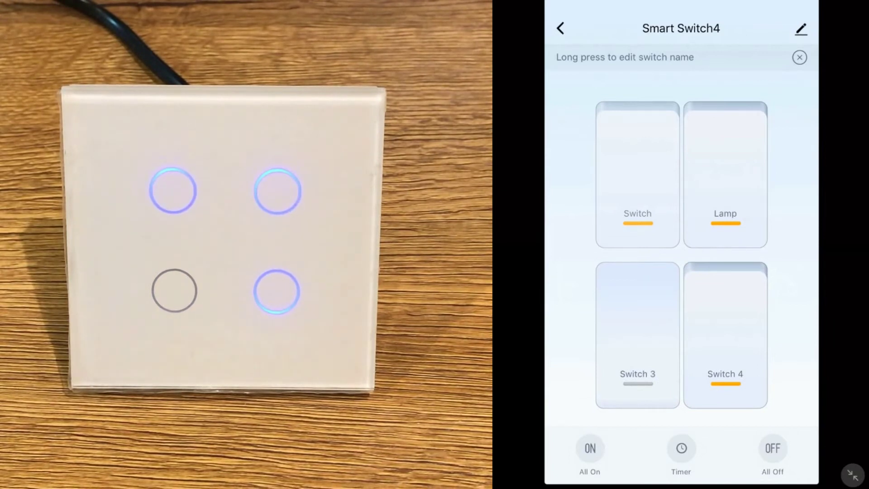
pyautogui.click(638, 174)
pyautogui.click(725, 174)
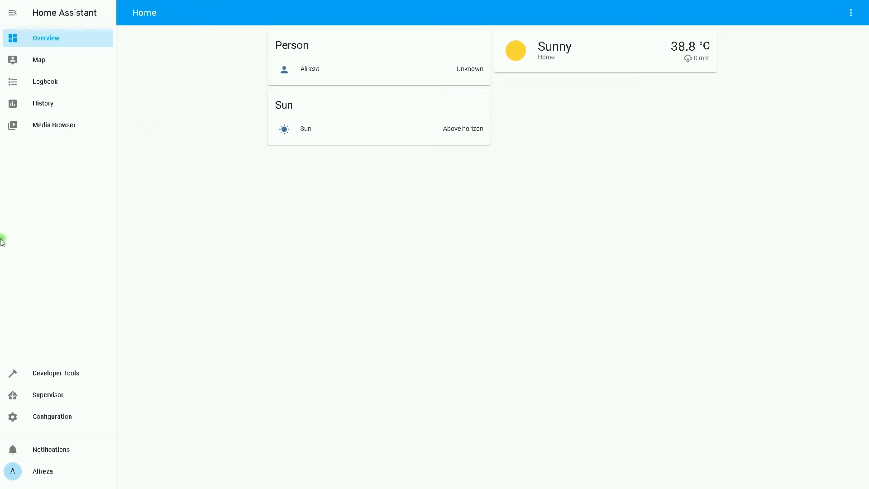
# - From Configuration > Integrations, add a new integration by searching 'tuy' and selecting Tuya
pyautogui.click(54, 417)
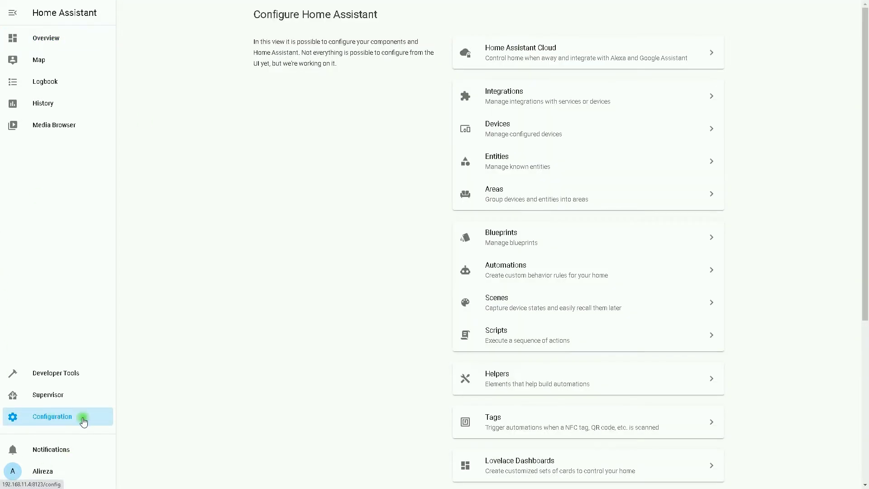
pyautogui.click(532, 96)
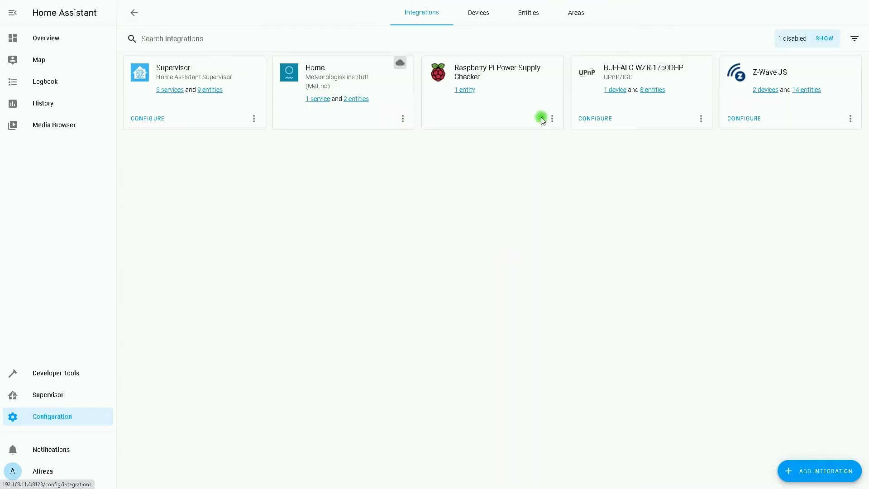
pyautogui.click(842, 476)
pyautogui.click(406, 122)
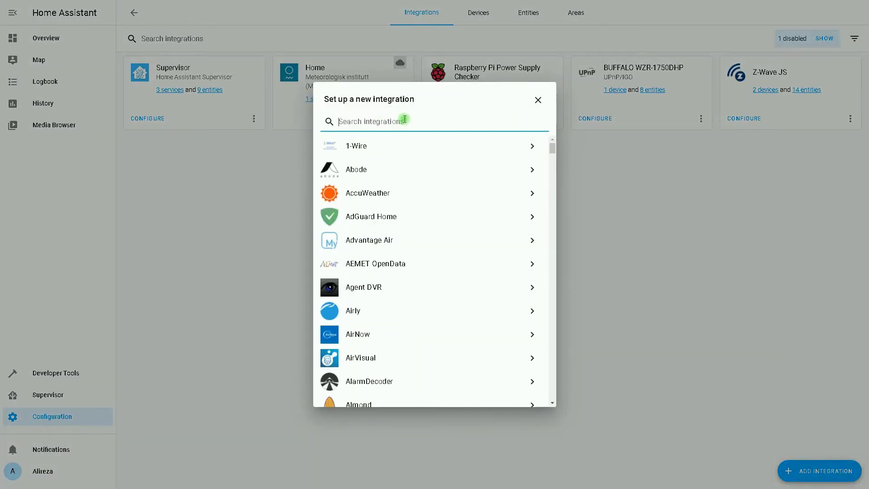
pyautogui.write('tuy')
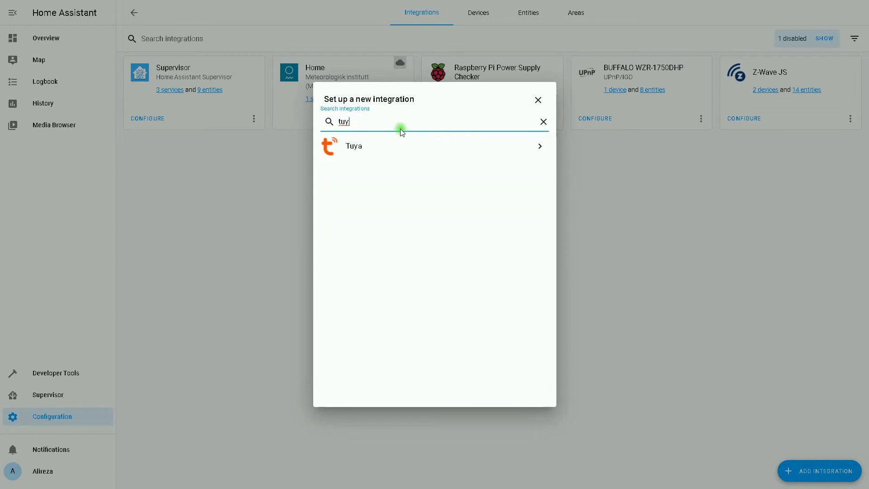
pyautogui.click(355, 145)
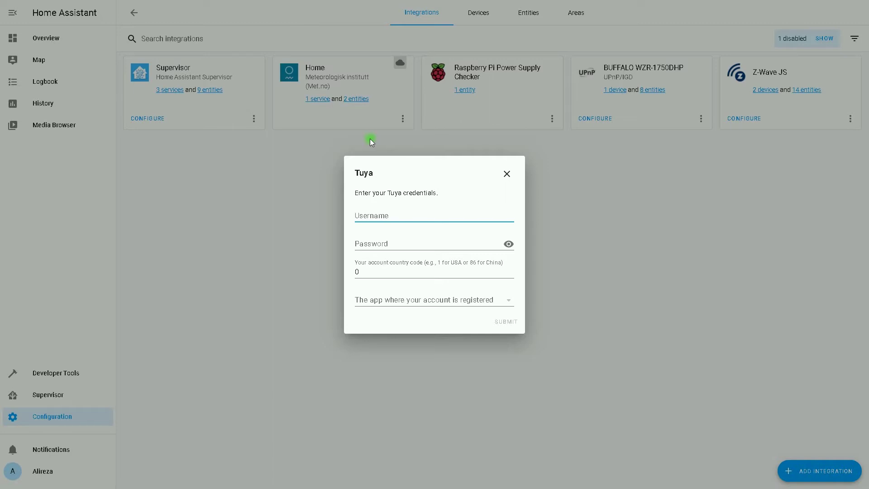
# - Enter the Tuya account e-mail and password, clear the country code, choose Tuya as app, and submit
pyautogui.press('Tab')
pyautogui.write('********')
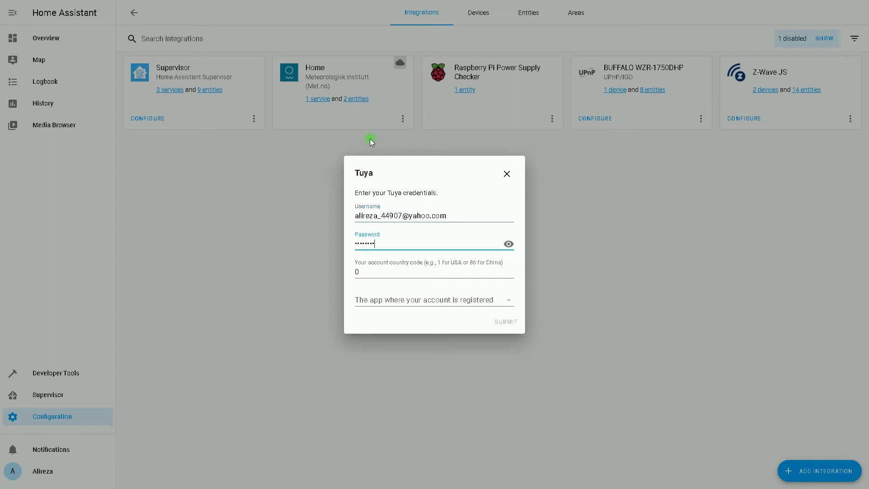
pyautogui.write('**')
pyautogui.press('Tab')
pyautogui.press('BackSpace')
pyautogui.click(419, 313)
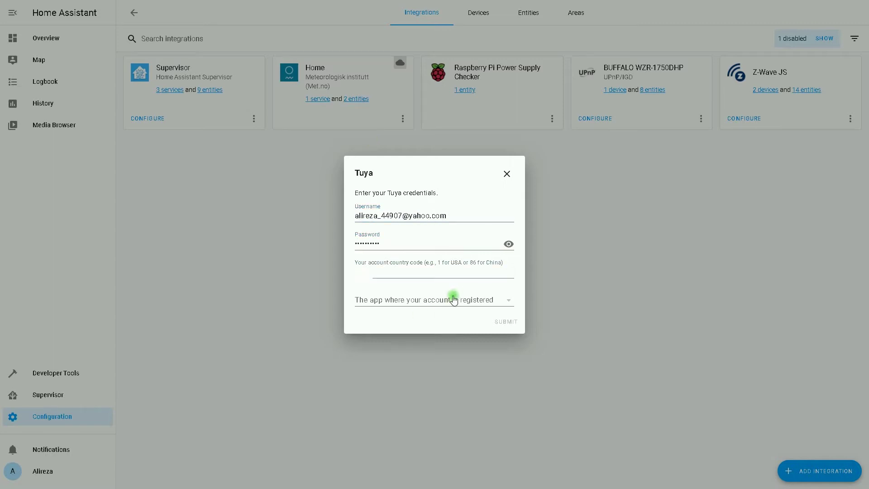
pyautogui.click(444, 300)
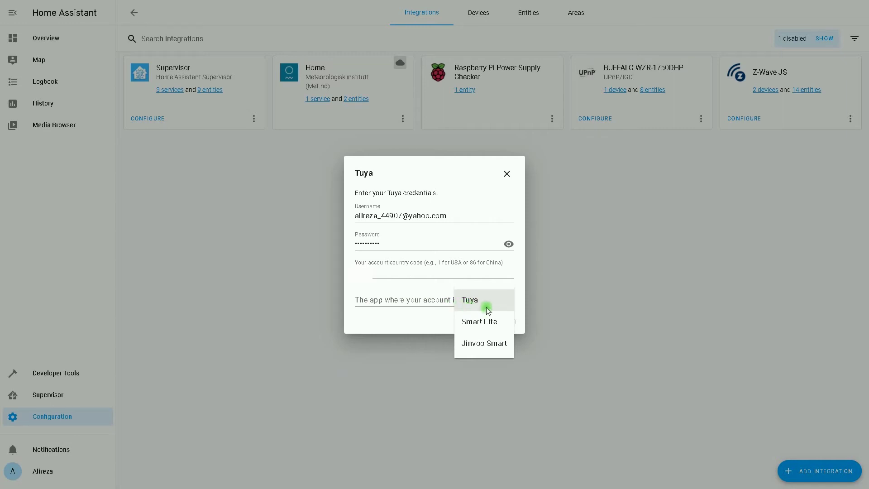
pyautogui.click(476, 303)
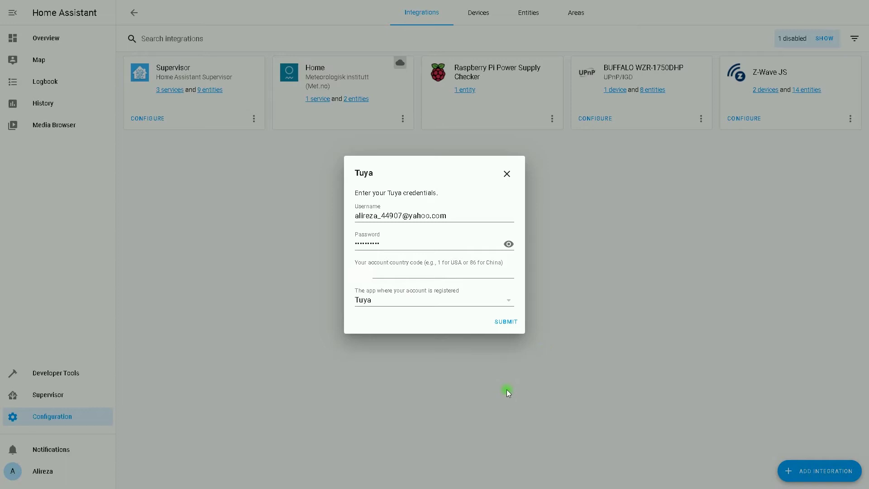
pyautogui.click(502, 322)
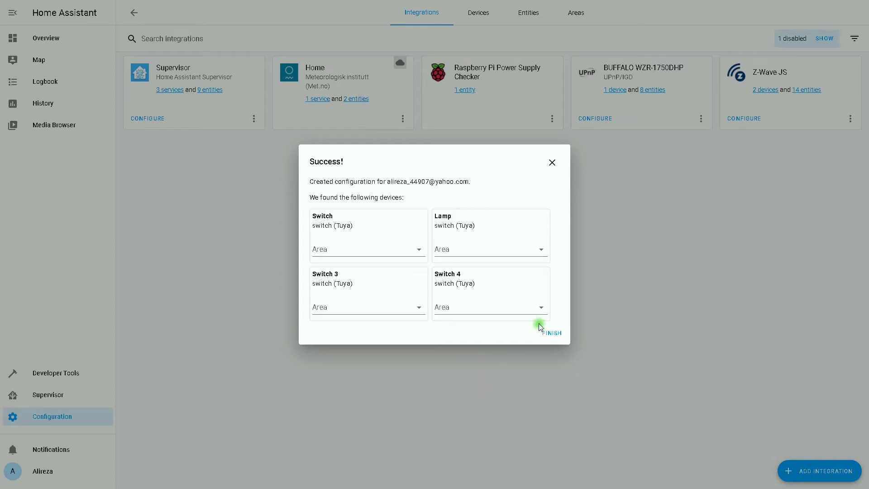
# - Finish the Tuya setup without assigning an area to the Switch device
pyautogui.click(421, 252)
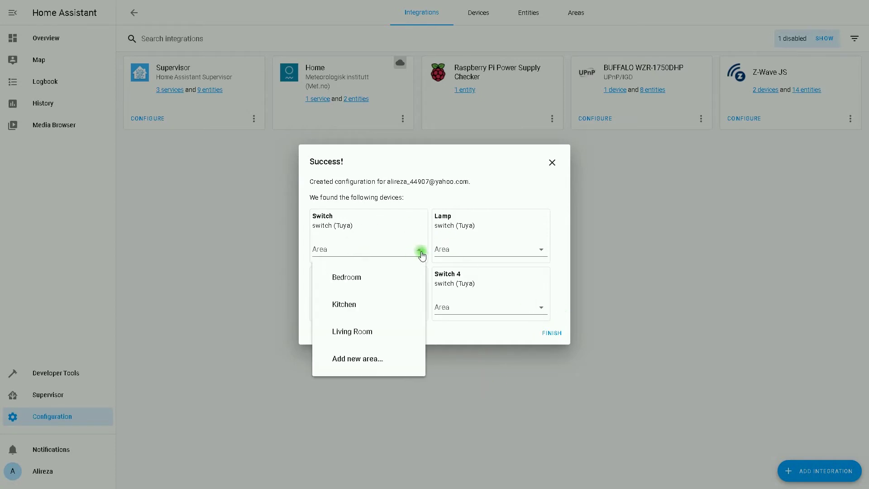
pyautogui.click(421, 252)
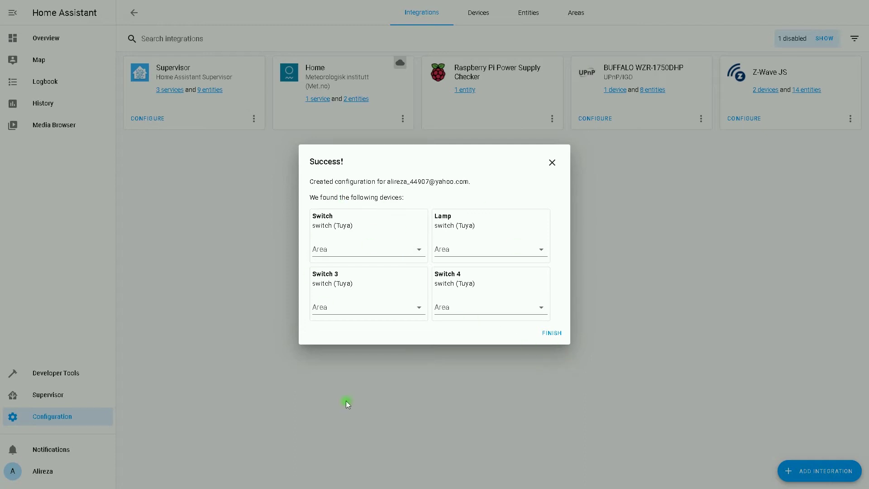
pyautogui.click(554, 334)
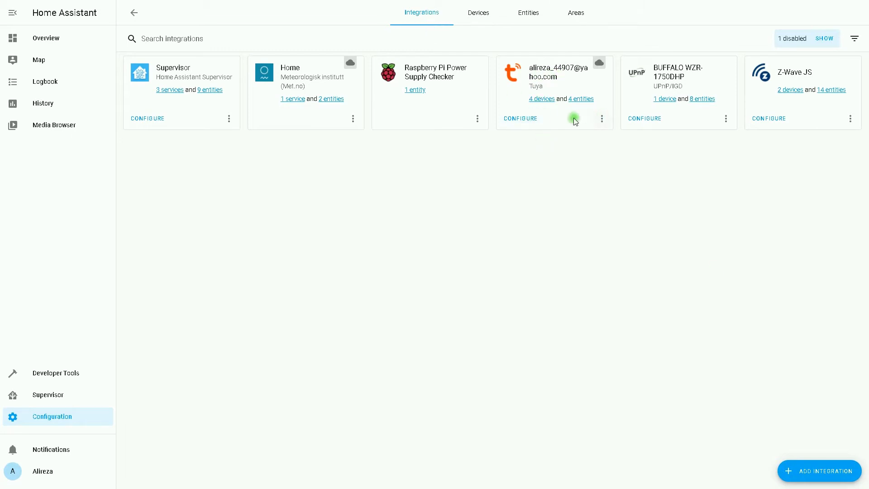
# - Lower the Tuya discovery device polling interval from 605 to 120 seconds and save the options
pyautogui.click(523, 120)
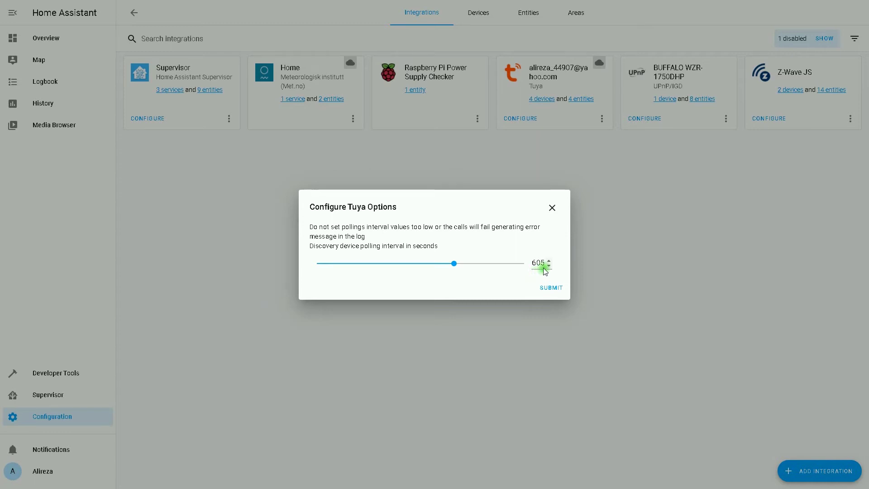
pyautogui.moveTo(454, 264); pyautogui.dragTo(345, 266)
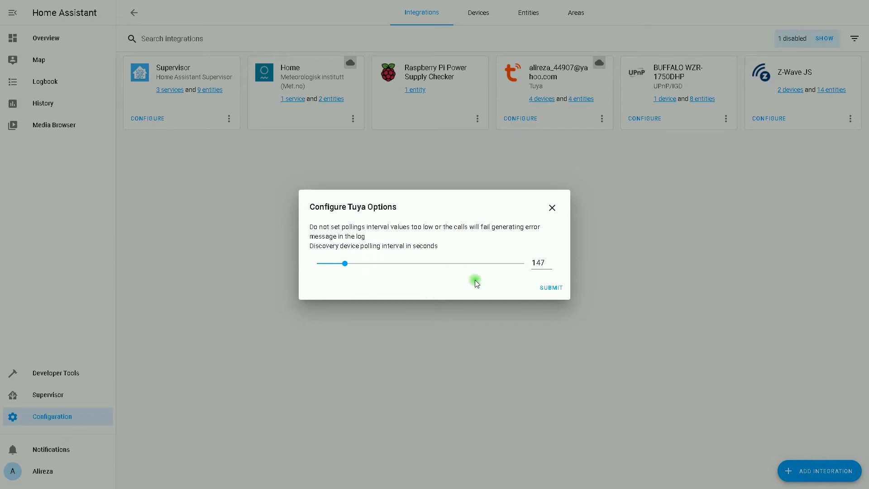
pyautogui.click(541, 272)
pyautogui.press('BackSpace')
pyautogui.press('BackSpace')
pyautogui.write('19')
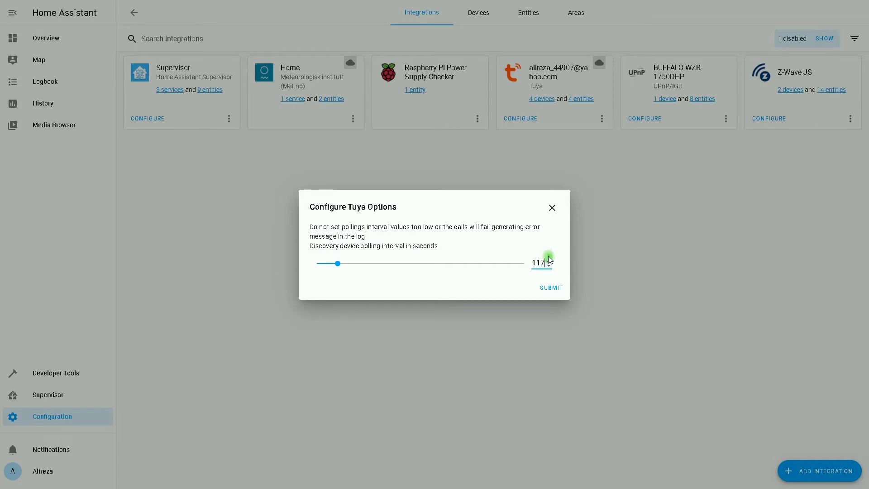
pyautogui.click(548, 261)
pyautogui.click(550, 289)
pyautogui.click(507, 269)
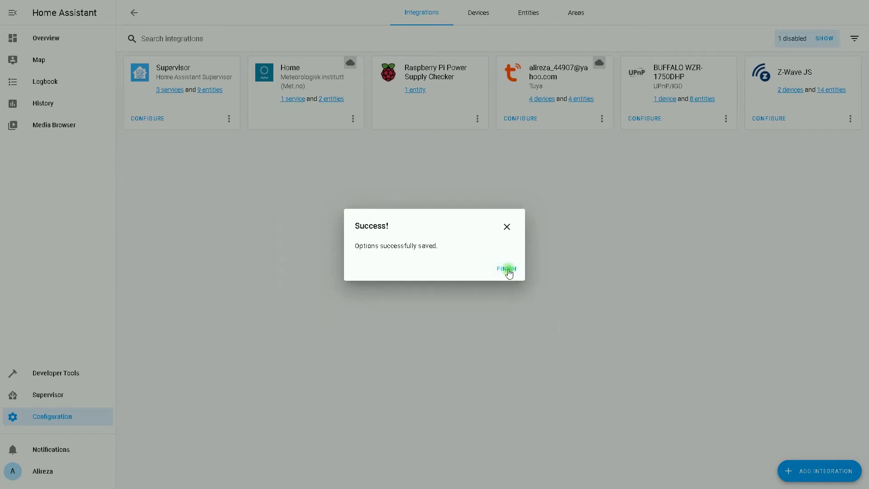
pyautogui.click(508, 270)
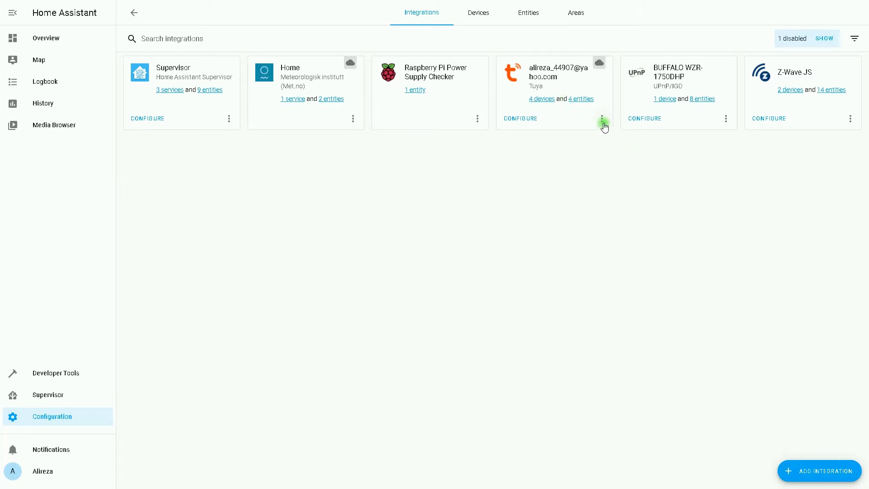
pyautogui.click(602, 119)
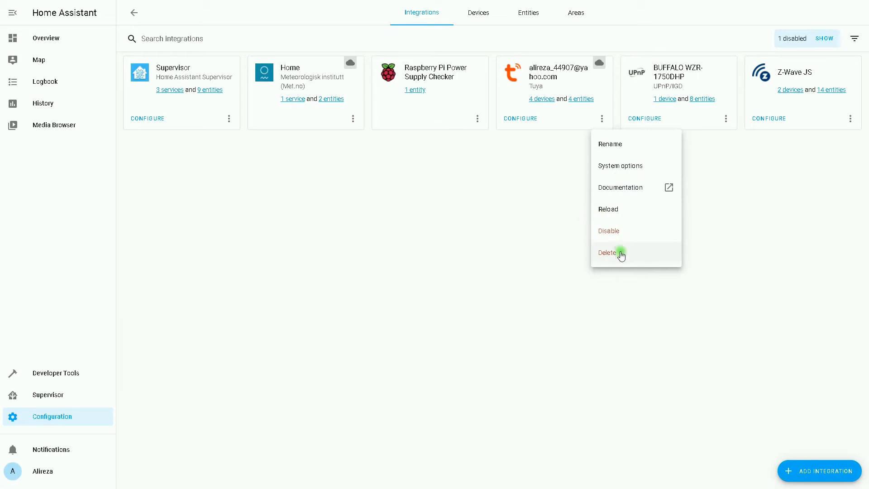
pyautogui.click(629, 167)
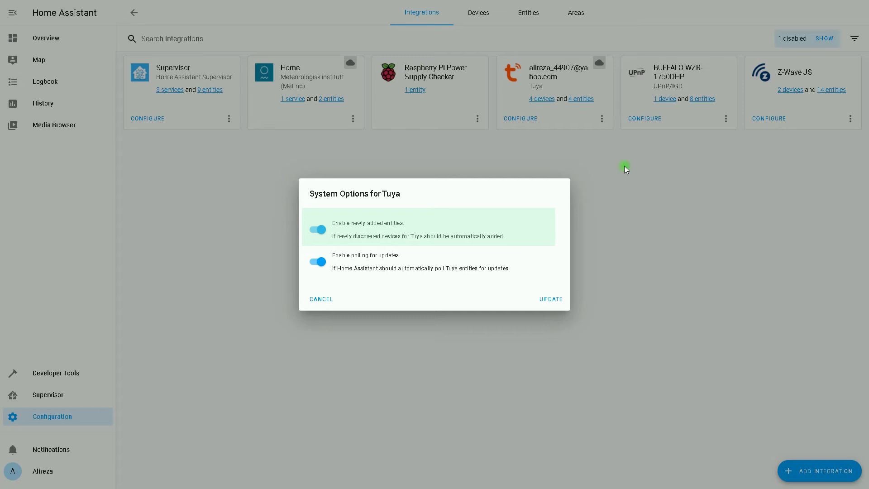
pyautogui.press('Tab')
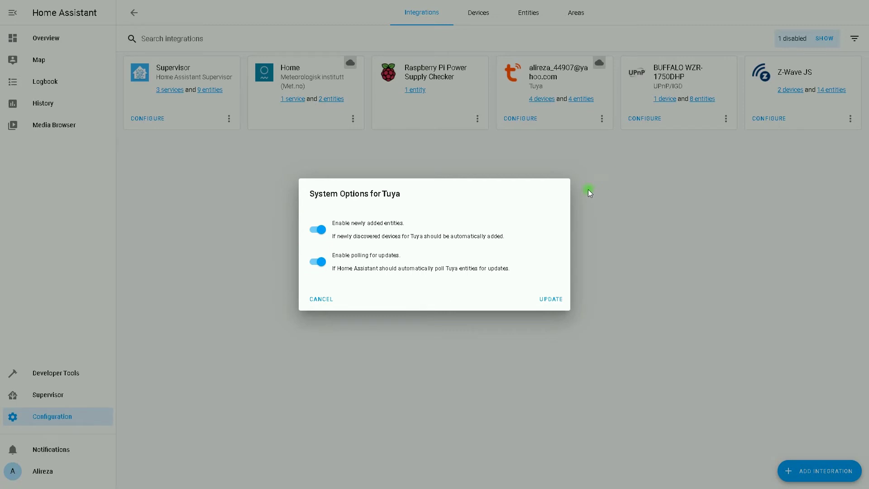
pyautogui.click(313, 299)
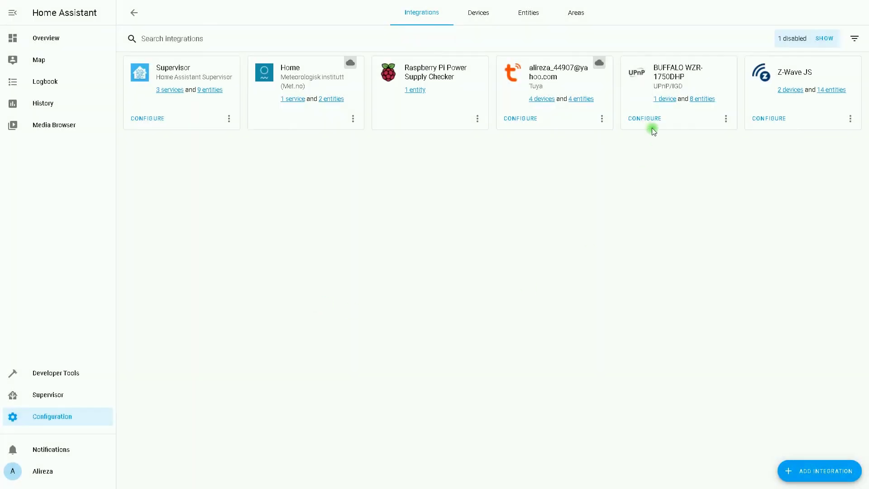
# - Open the Tuya Switch device's page and toggle its relay off, on, then off again
pyautogui.click(542, 100)
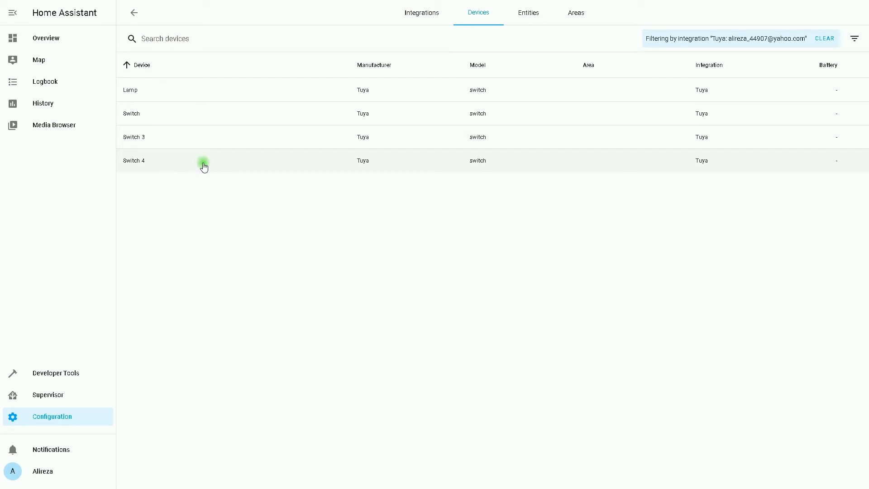
pyautogui.click(151, 113)
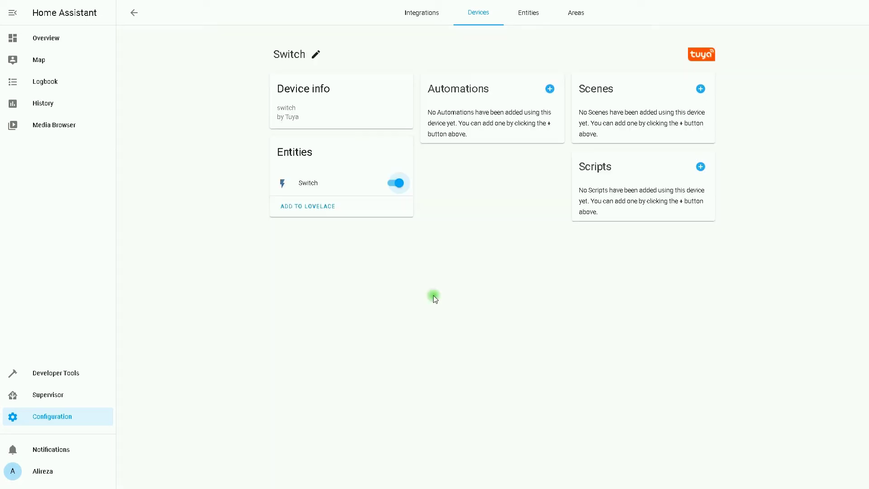
pyautogui.click(394, 183)
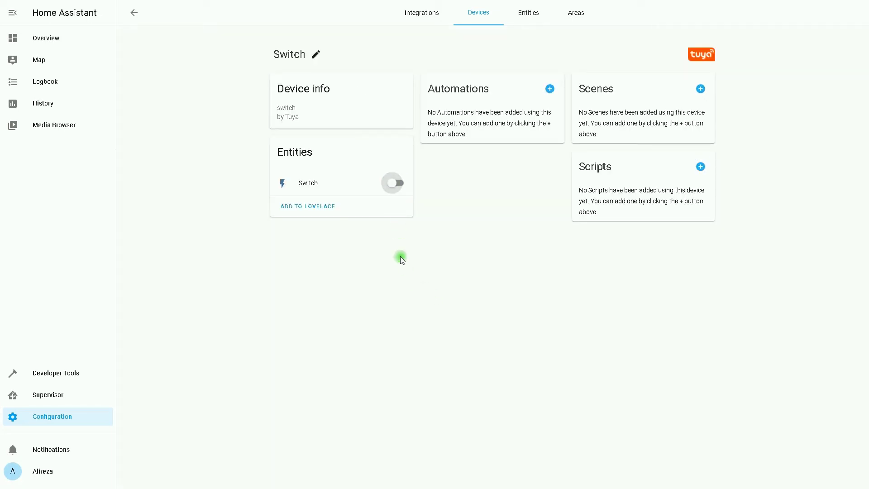
pyautogui.click(410, 195)
pyautogui.click(394, 184)
# - Go back to Overview, choose Edit Dashboard from the three-dot menu, and bring up Add Card
pyautogui.click(46, 37)
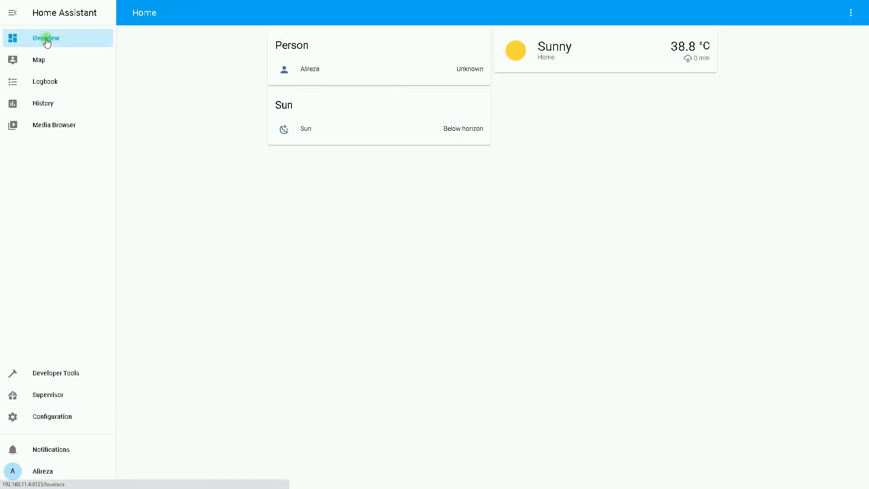
pyautogui.click(850, 12)
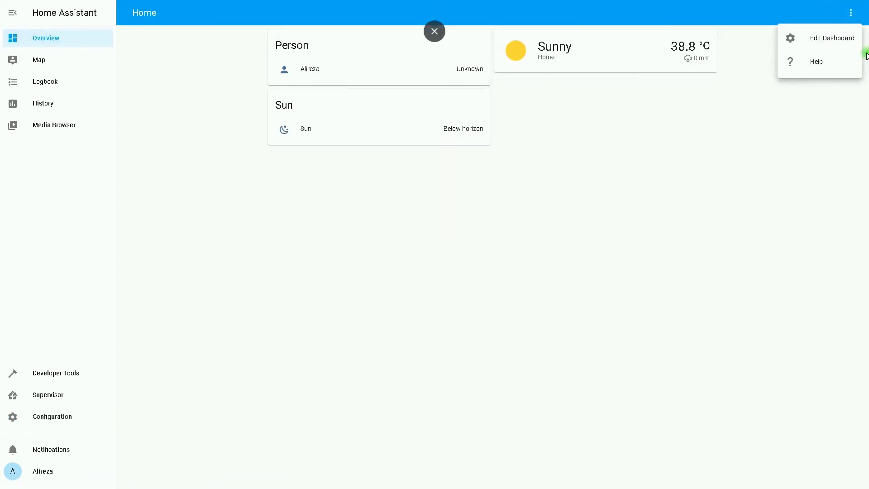
pyautogui.click(842, 39)
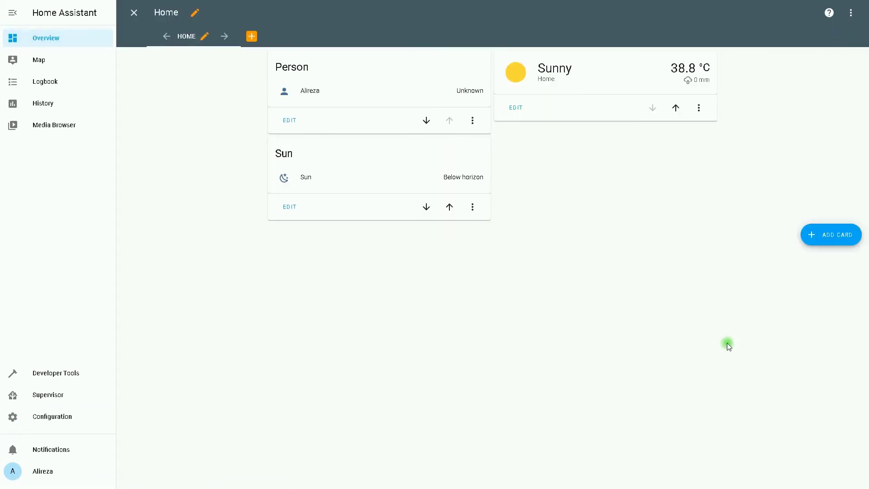
pyautogui.click(854, 233)
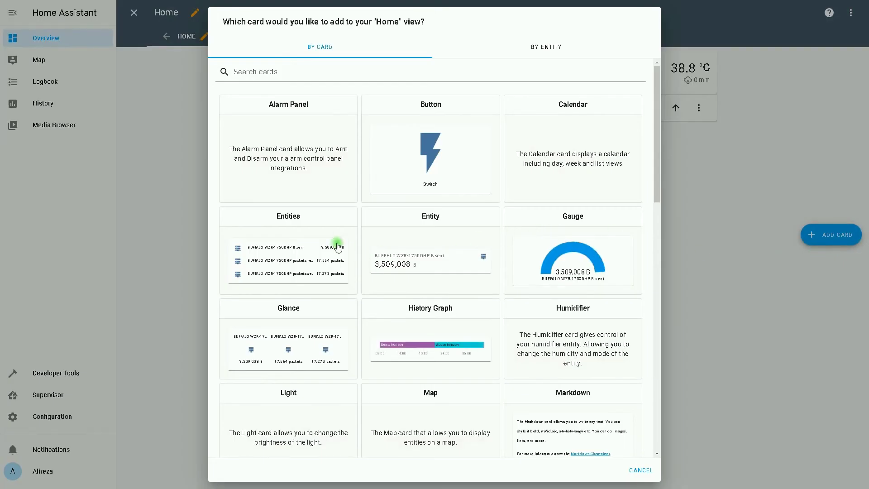
# - Choose an Entities card and remove its three preset sensor entities
pyautogui.click(309, 214)
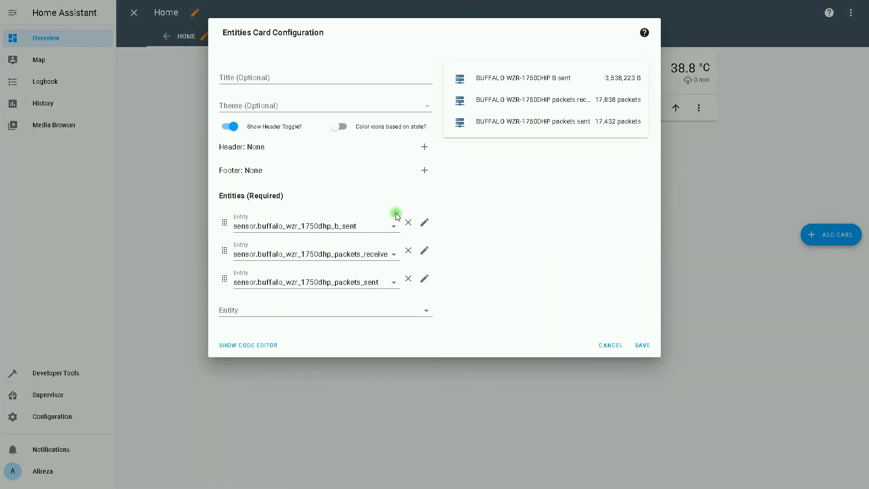
pyautogui.click(408, 222)
pyautogui.click(408, 222)
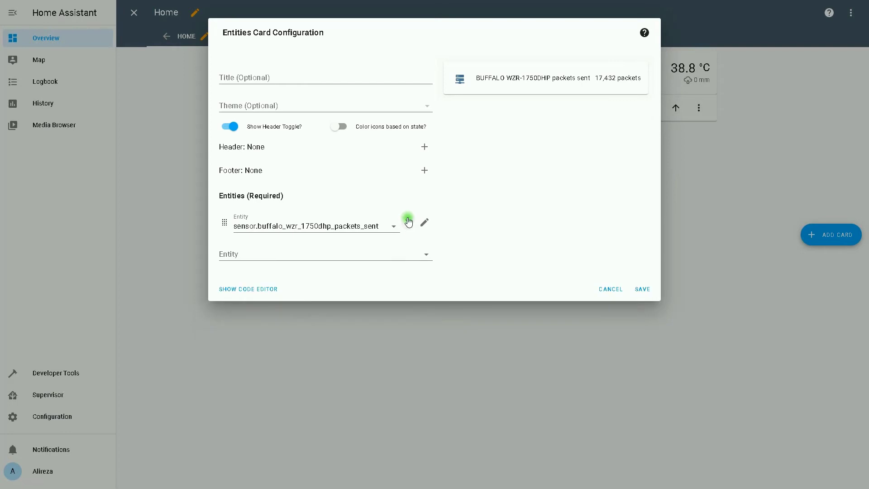
pyautogui.click(409, 223)
# - Add the Tuya Switch and Lamp entities to the card
pyautogui.click(353, 229)
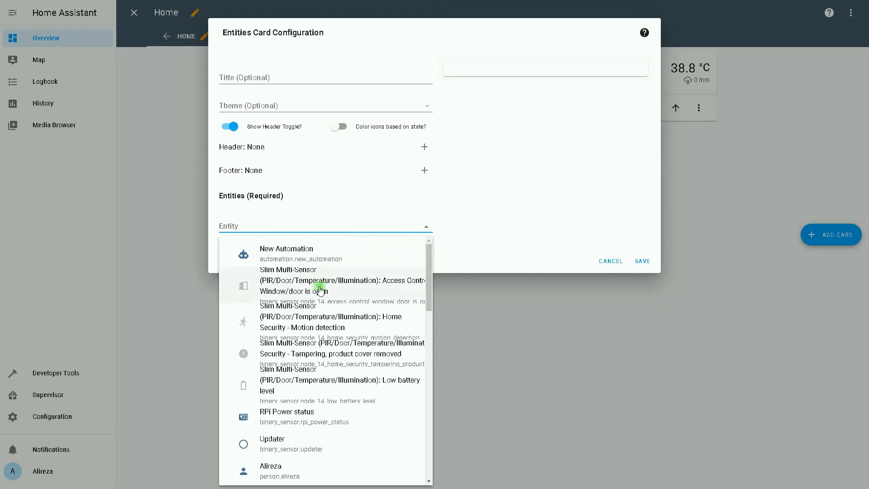
pyautogui.scroll(-10, 308, 328)
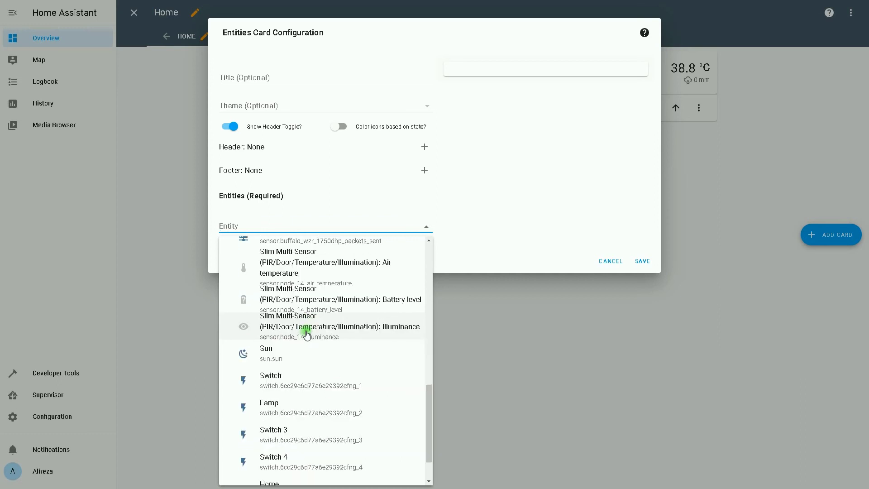
pyautogui.scroll(-1, 306, 333)
pyautogui.click(273, 335)
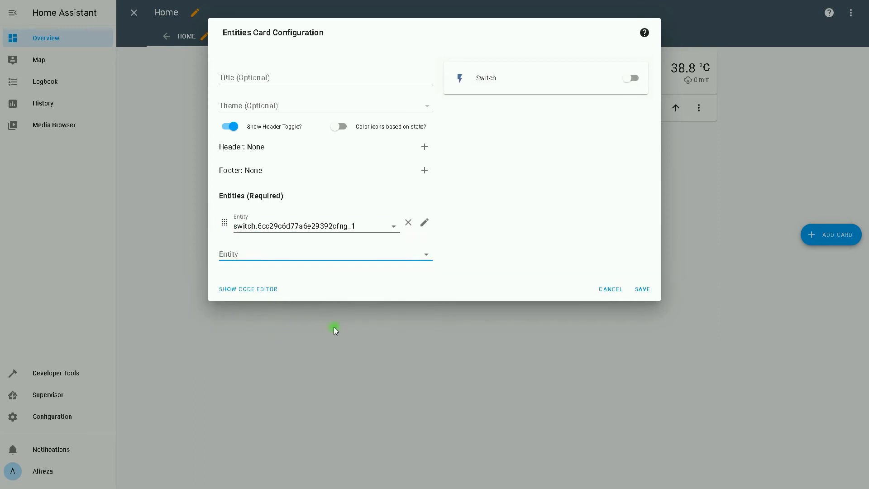
pyautogui.click(330, 253)
pyautogui.scroll(-10, 314, 334)
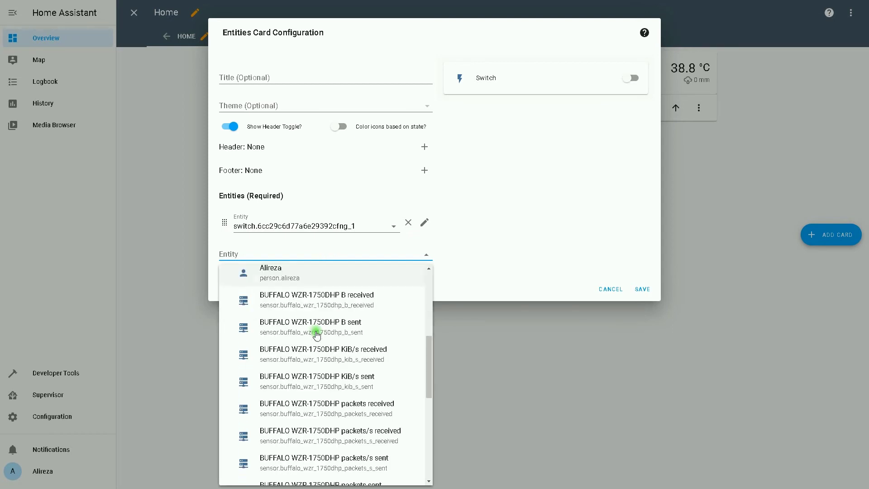
pyautogui.click(295, 359)
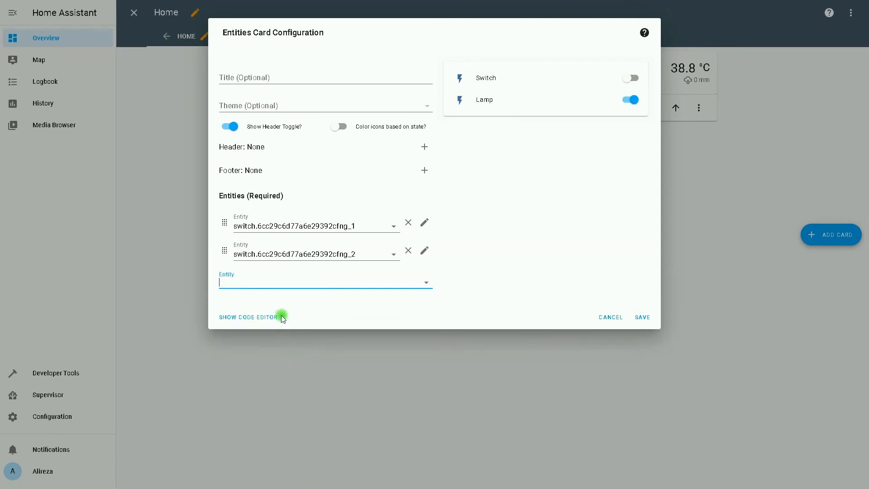
# - Add the Switch 3 and Switch 4 entities to the card
pyautogui.click(268, 282)
pyautogui.scroll(-5, 277, 365)
pyautogui.scroll(-5, 277, 366)
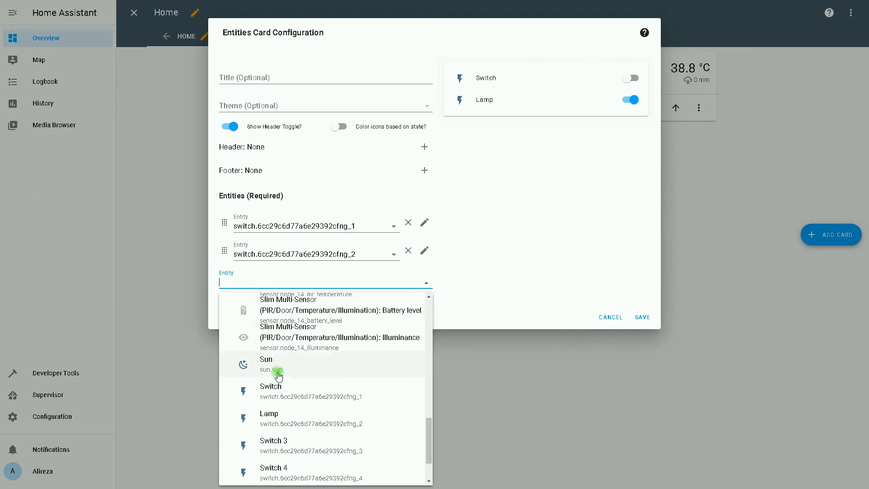
pyautogui.click(273, 436)
pyautogui.click(266, 312)
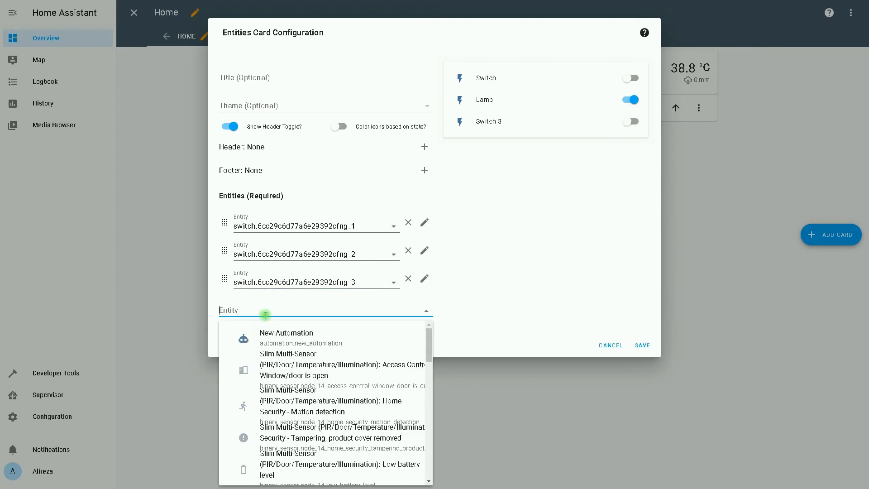
pyautogui.scroll(-10, 283, 359)
pyautogui.scroll(-1, 284, 361)
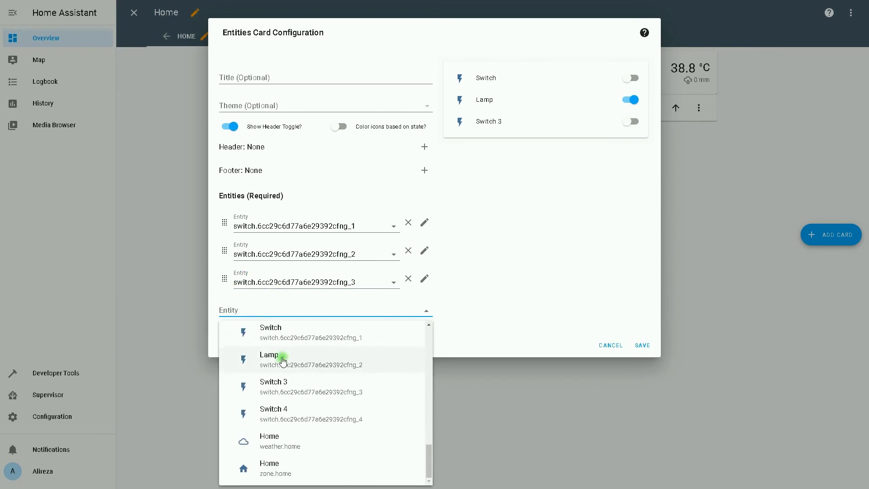
pyautogui.click(284, 409)
# - Title the card 'Tuya Swiches' and save it
pyautogui.click(274, 78)
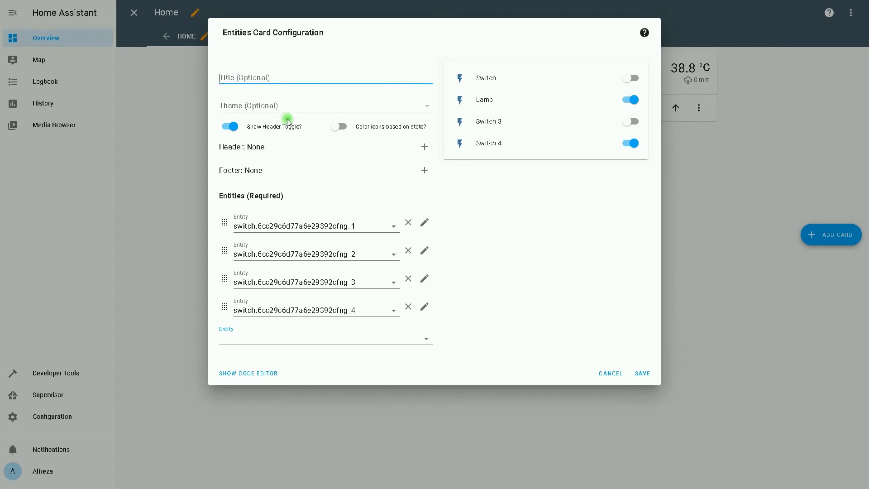
pyautogui.write('Tuya S')
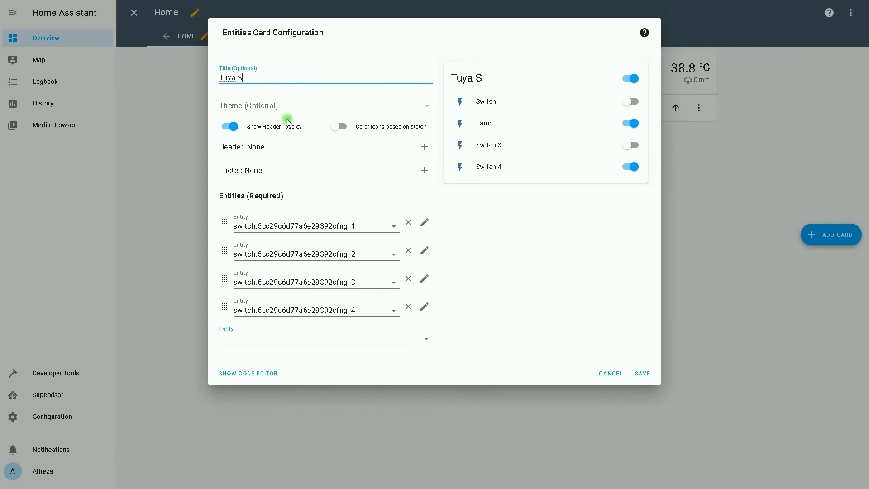
pyautogui.write('wiches')
pyautogui.click(643, 372)
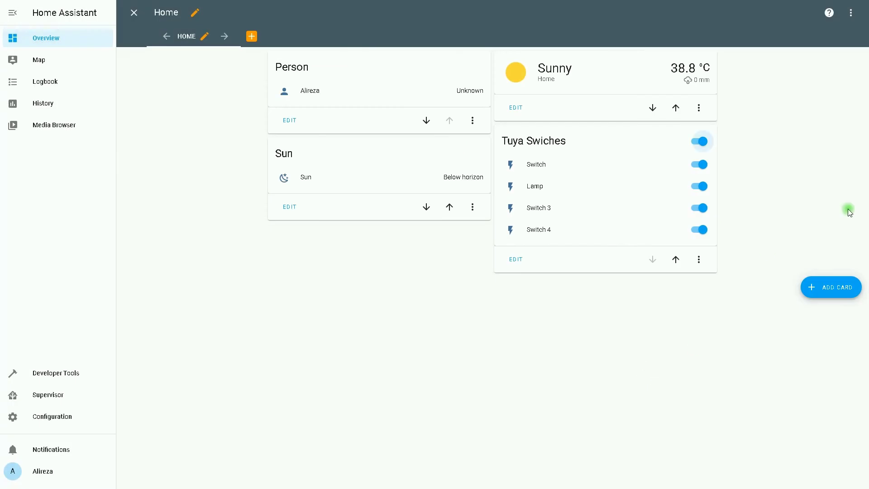
pyautogui.click(698, 141)
# - Go to Configuration > Integrations and open the Tuya card's '4 devices' list
pyautogui.click(51, 415)
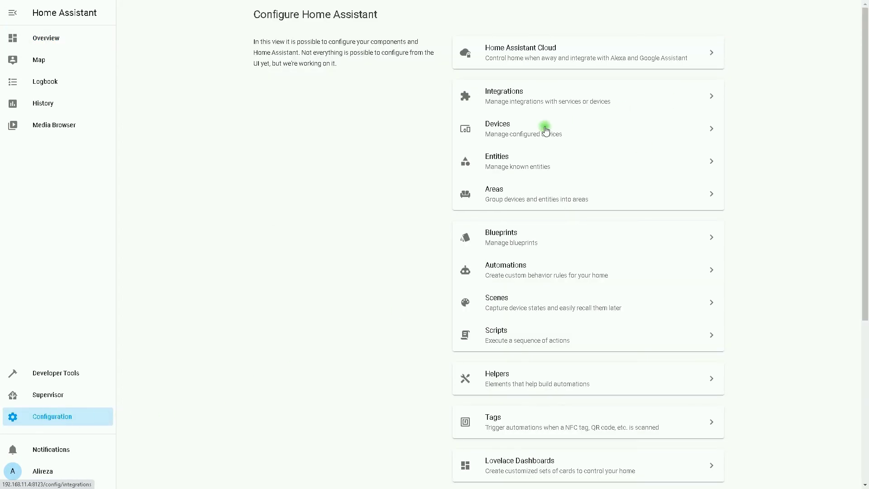
pyautogui.click(524, 100)
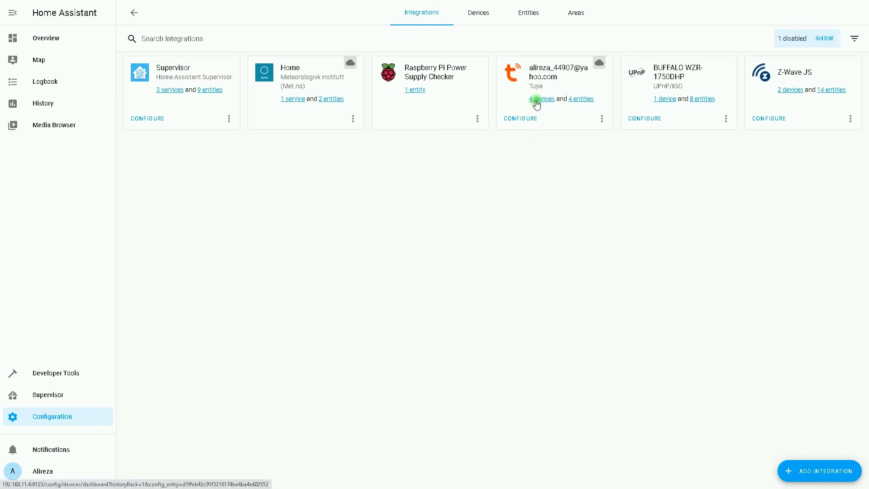
pyautogui.click(536, 100)
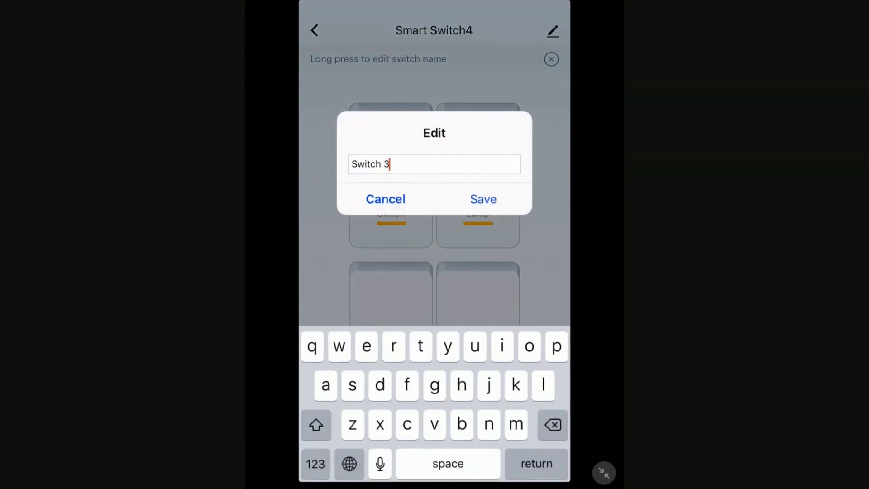
# - Replace the Switch 3 channel name with 'Halogens' and save it
pyautogui.press('BackSpace')
pyautogui.press('BackSpace')
pyautogui.press('BackSpace')
pyautogui.press('BackSpace')
pyautogui.press('BackSpace')
pyautogui.press('BackSpace')
pyautogui.press('BackSpace')
pyautogui.press('BackSpace')
pyautogui.write('Halogens')
pyautogui.click(482, 199)
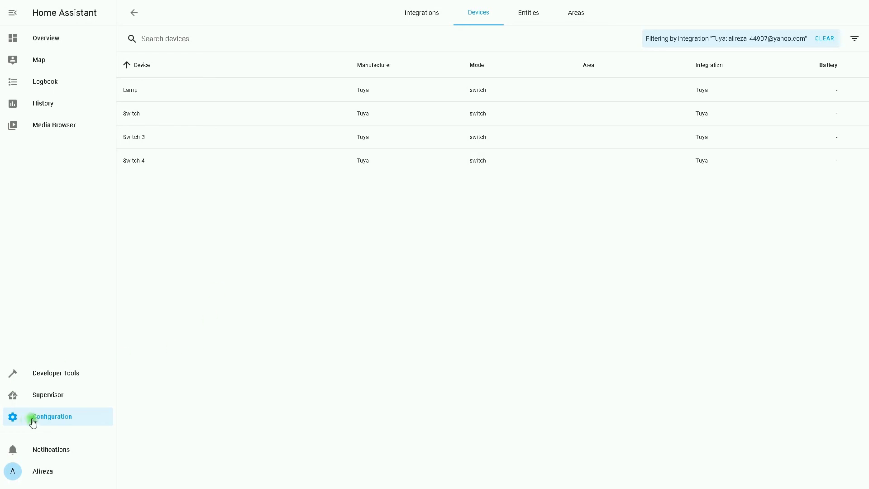
# - Reload the Tuya integration from Integrations and recheck its device list for Halogens
pyautogui.click(134, 14)
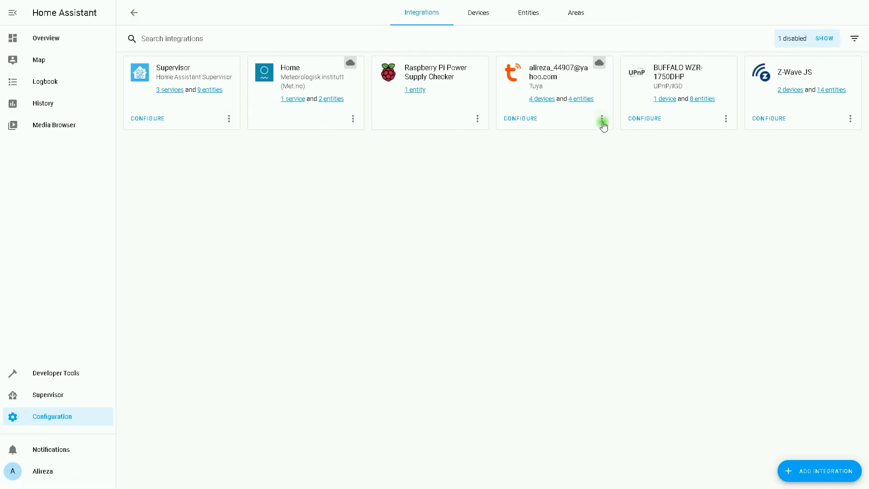
pyautogui.click(602, 119)
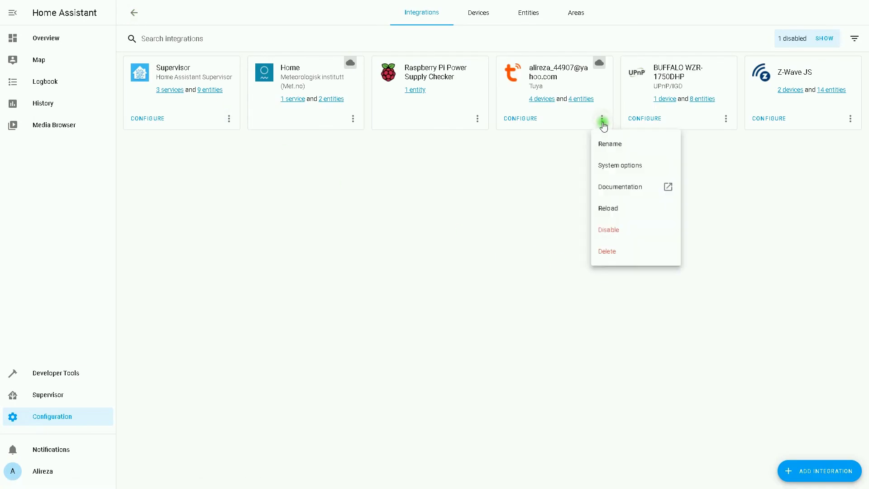
pyautogui.click(626, 212)
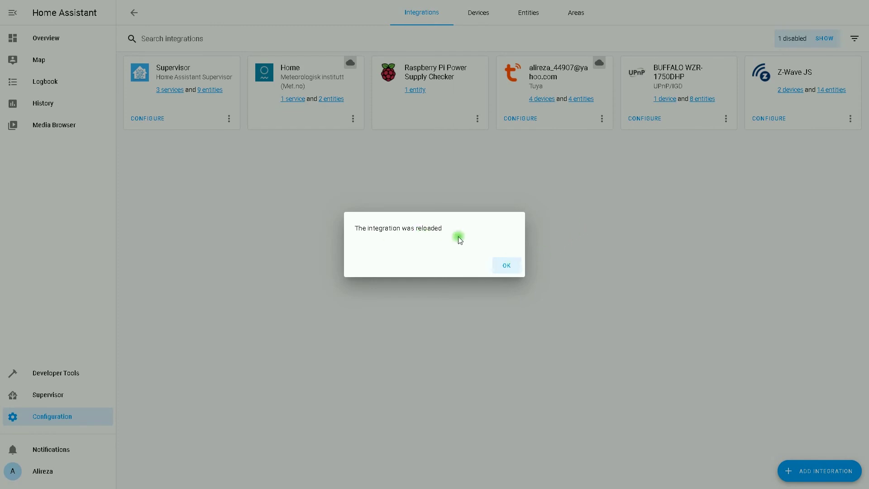
pyautogui.click(510, 268)
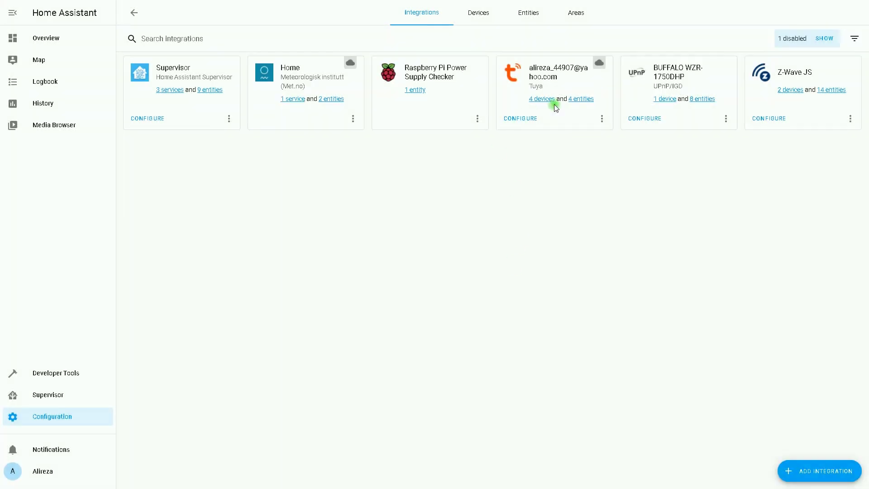
pyautogui.click(539, 99)
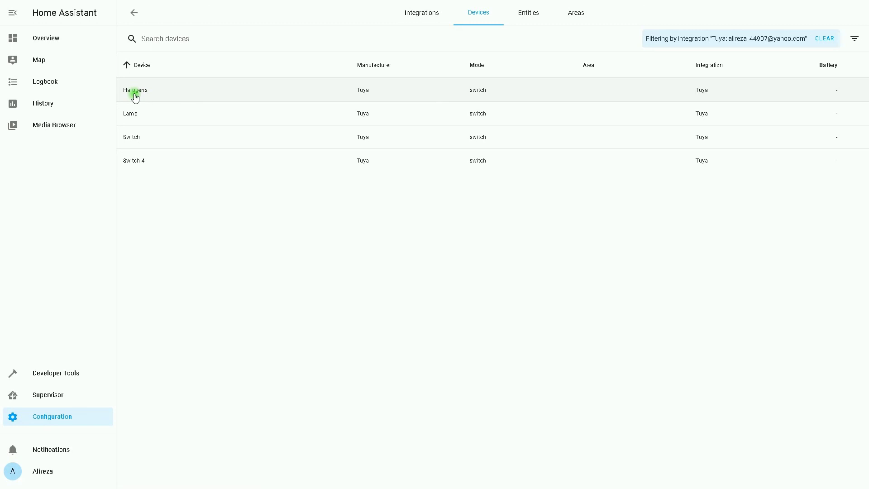
# - Go to the Overview dashboard, where Tuya Swiches lists Switch, Lamp, Halogens and Switch 4
pyautogui.click(58, 419)
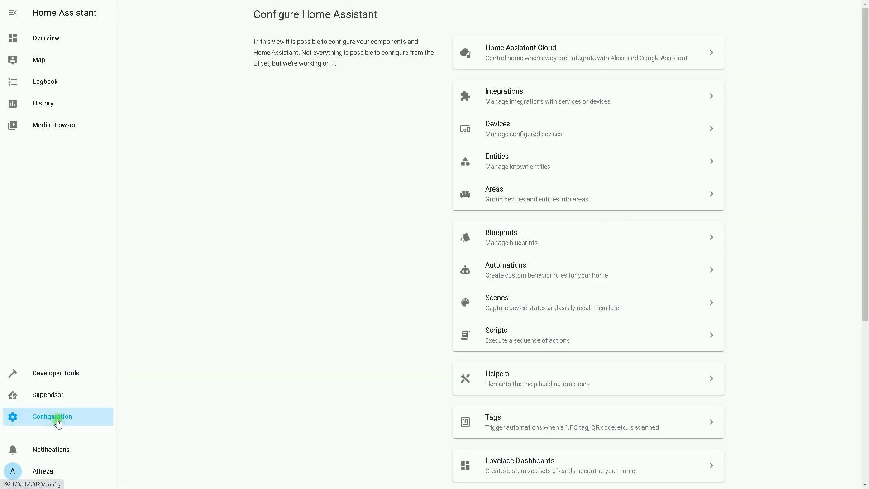
pyautogui.click(56, 40)
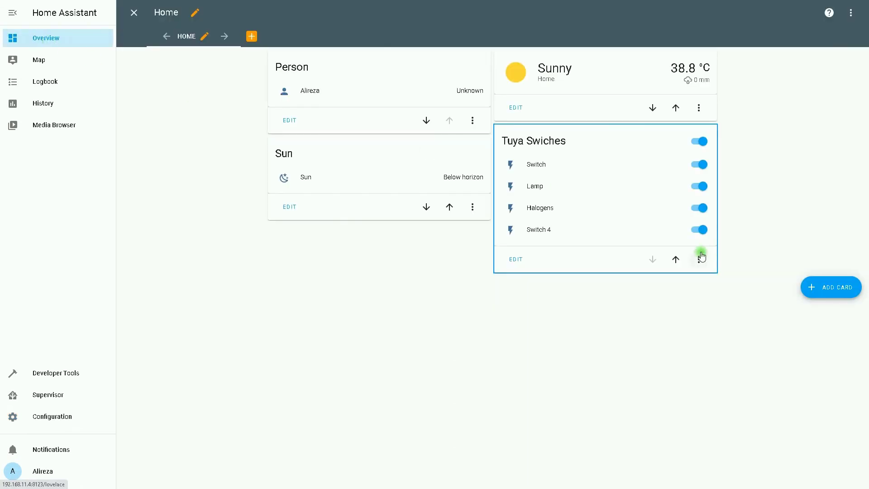